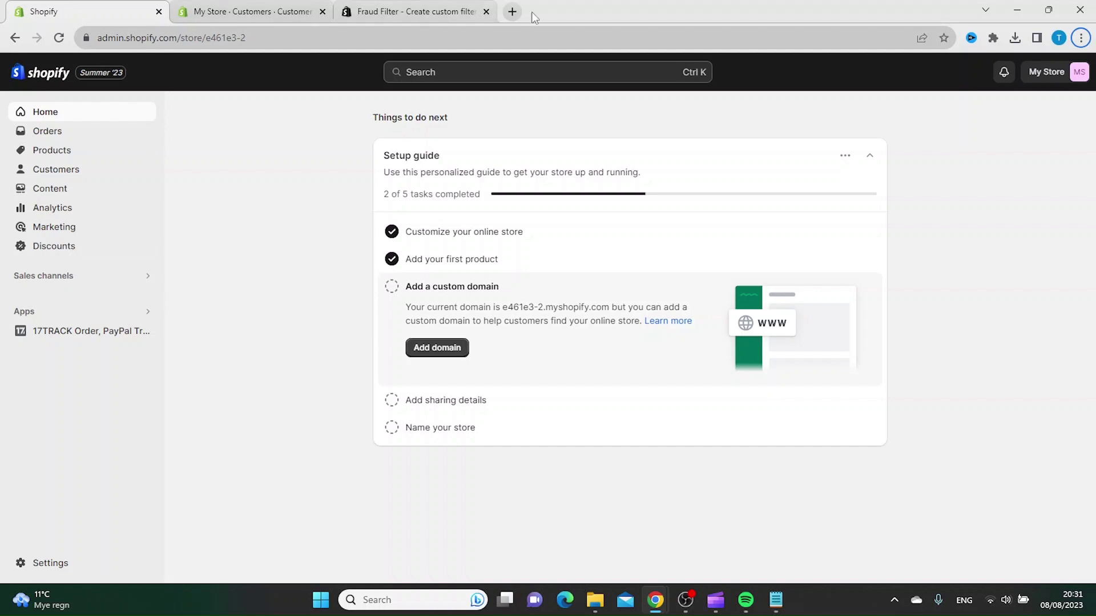
# Step: Search the admin and view the Fraud Filter app's store page, then return
pyautogui.click(453, 72)
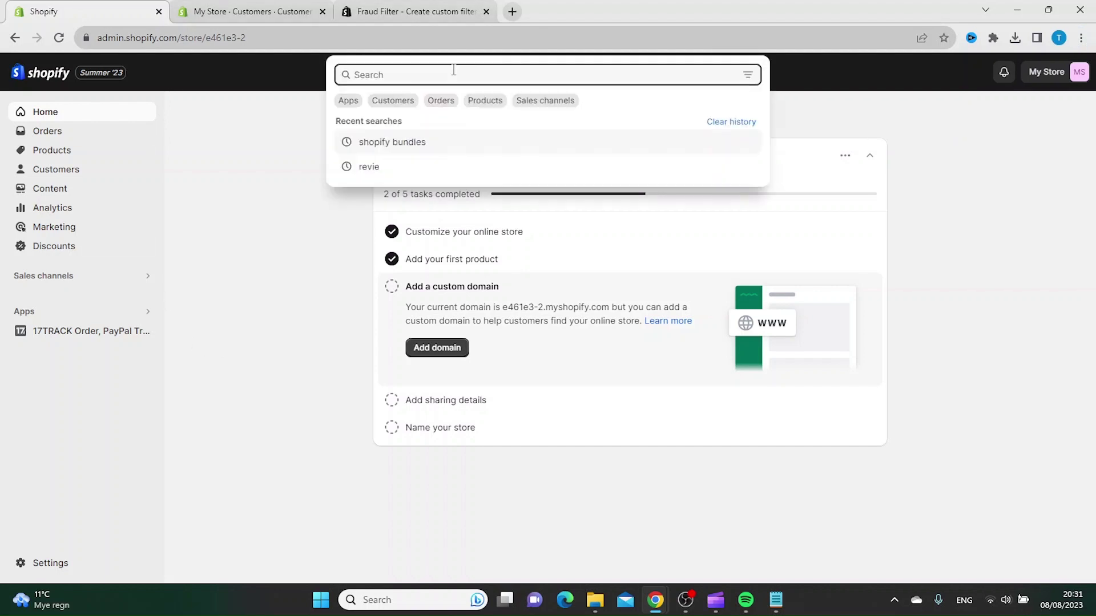
pyautogui.write('fraud fi')
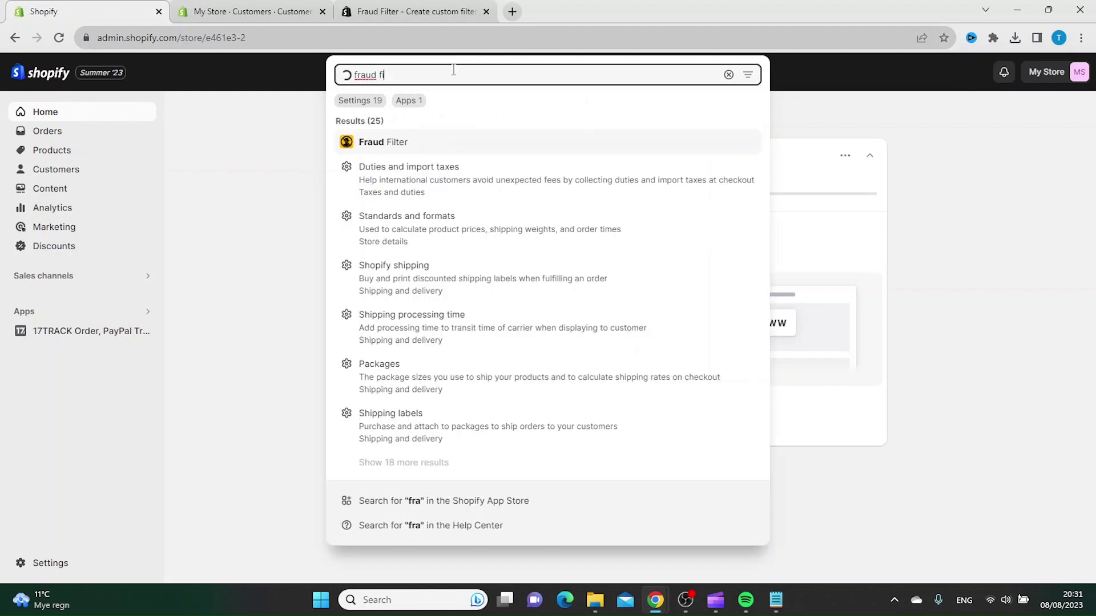
pyautogui.write('lter')
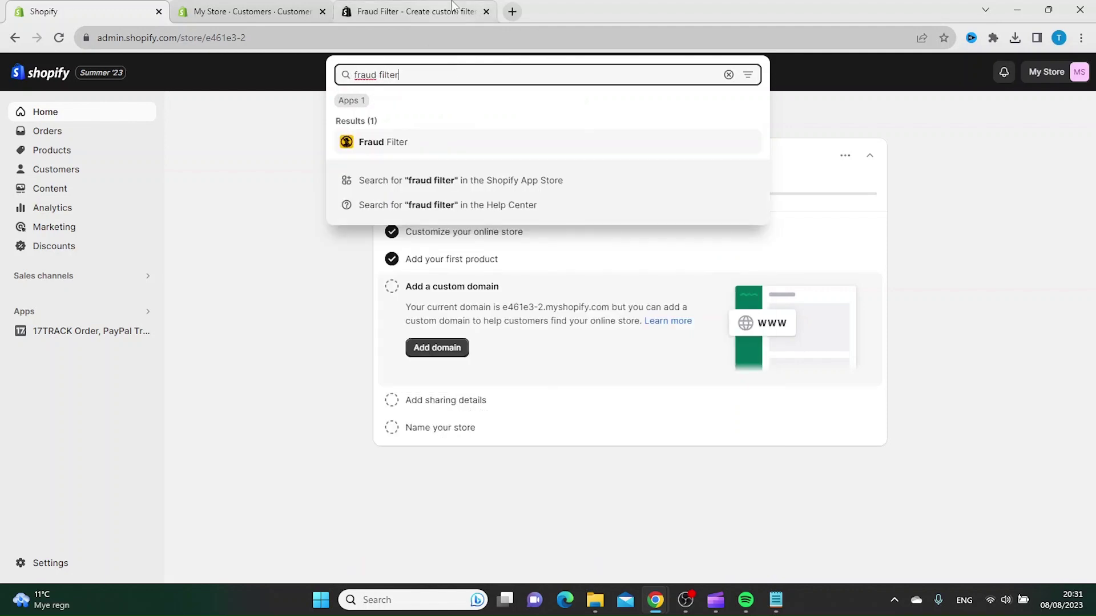
pyautogui.click(406, 11)
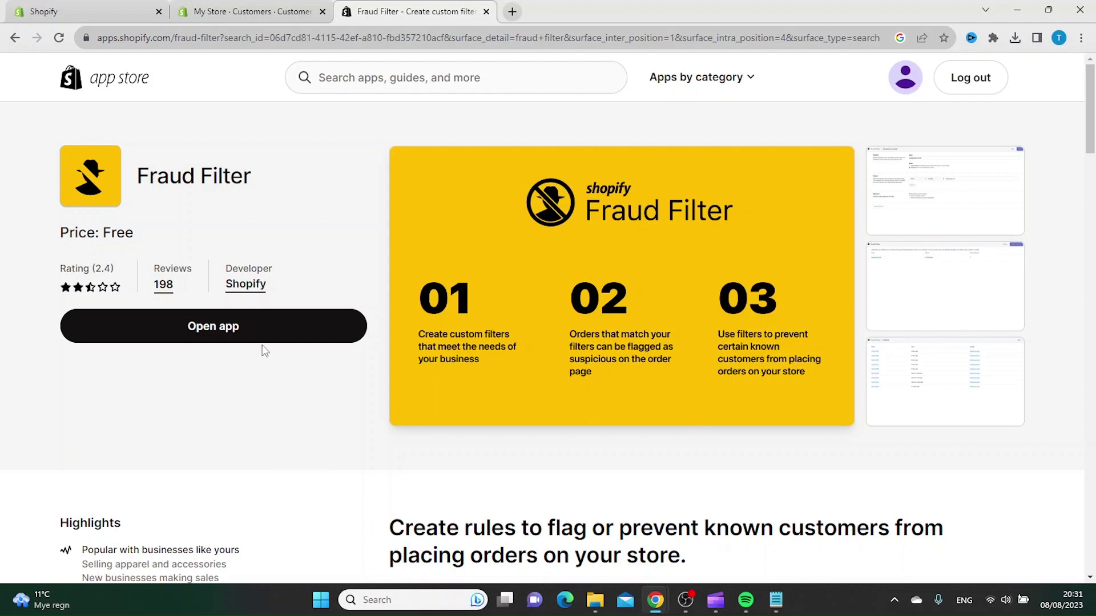
pyautogui.click(48, 9)
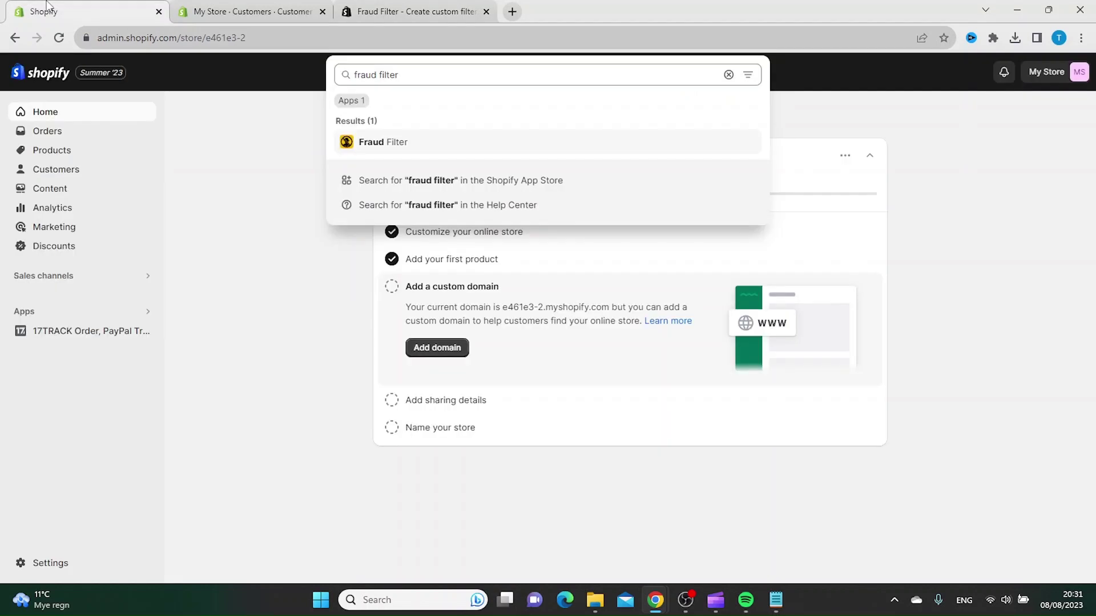
pyautogui.click(297, 248)
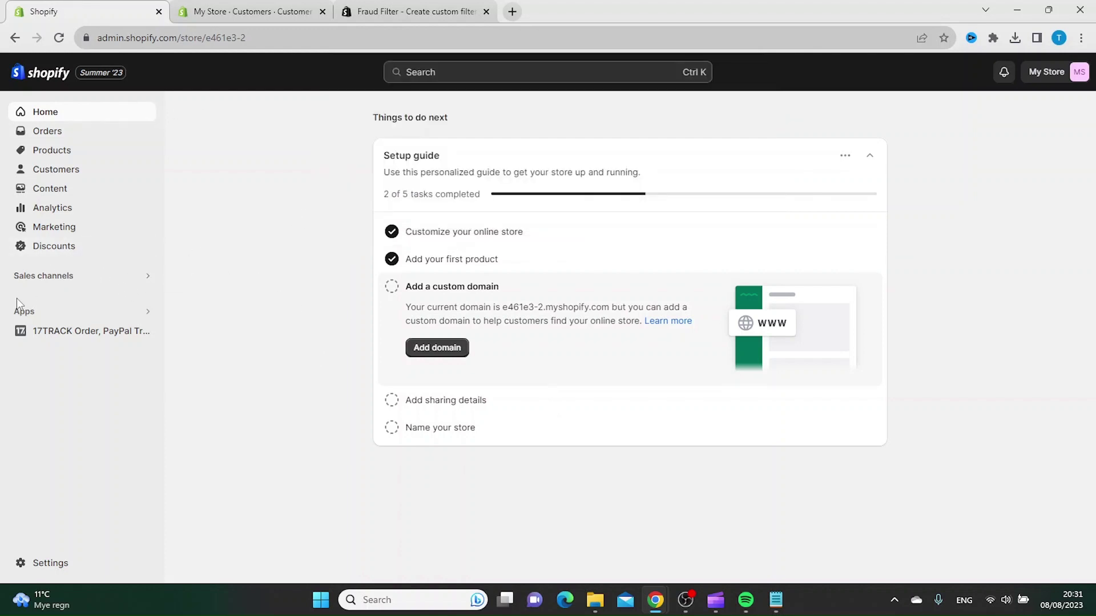
# Step: Launch Fraud Filter from installed apps and begin a new filter with a blank name
pyautogui.click(24, 311)
pyautogui.click(409, 129)
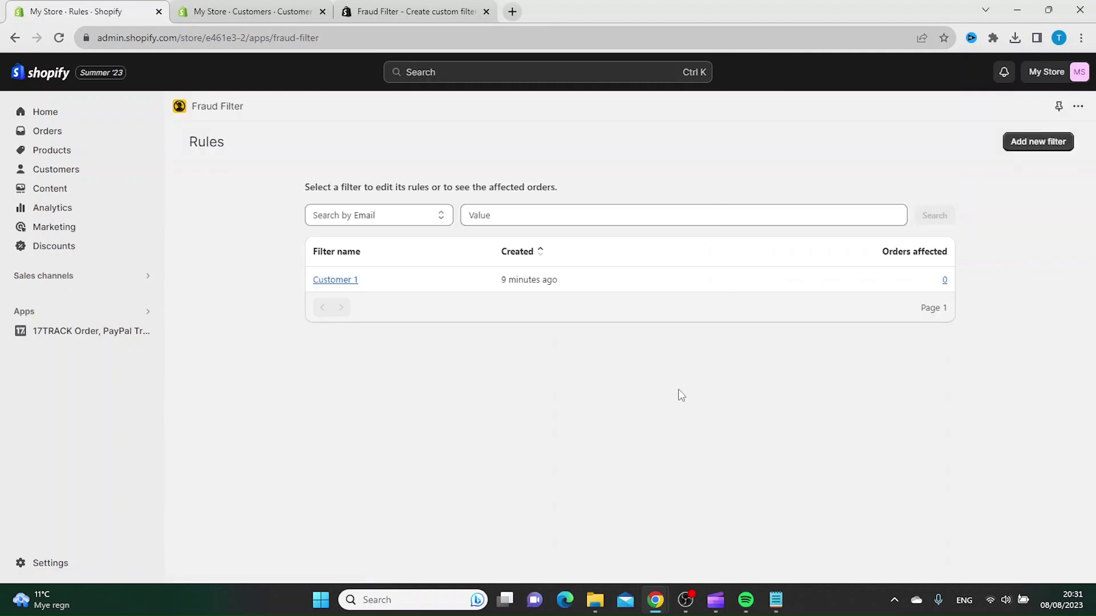
pyautogui.click(1035, 142)
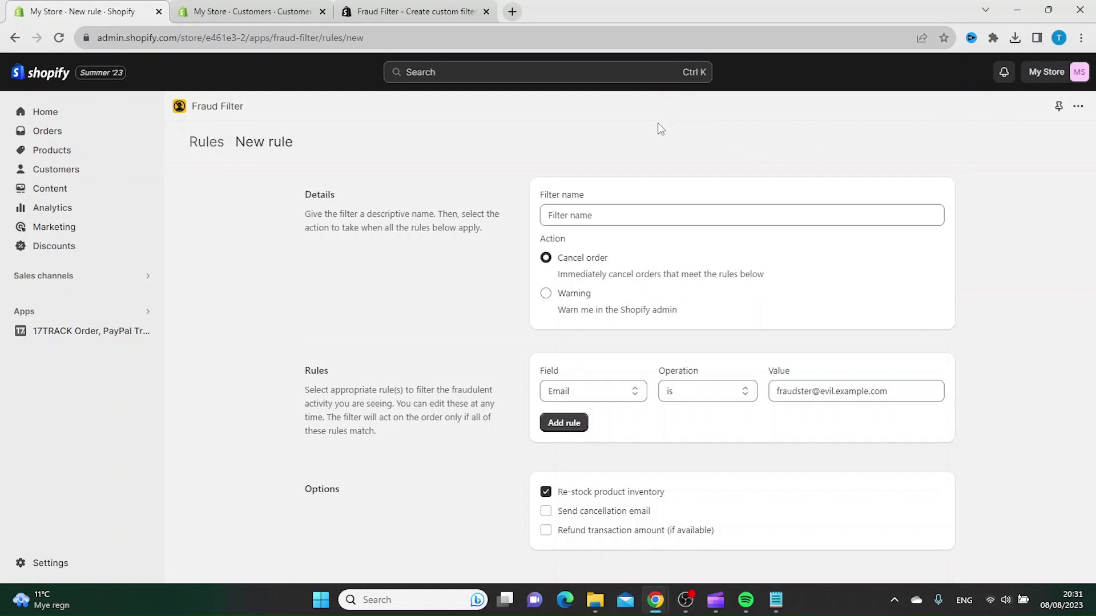
pyautogui.click(595, 216)
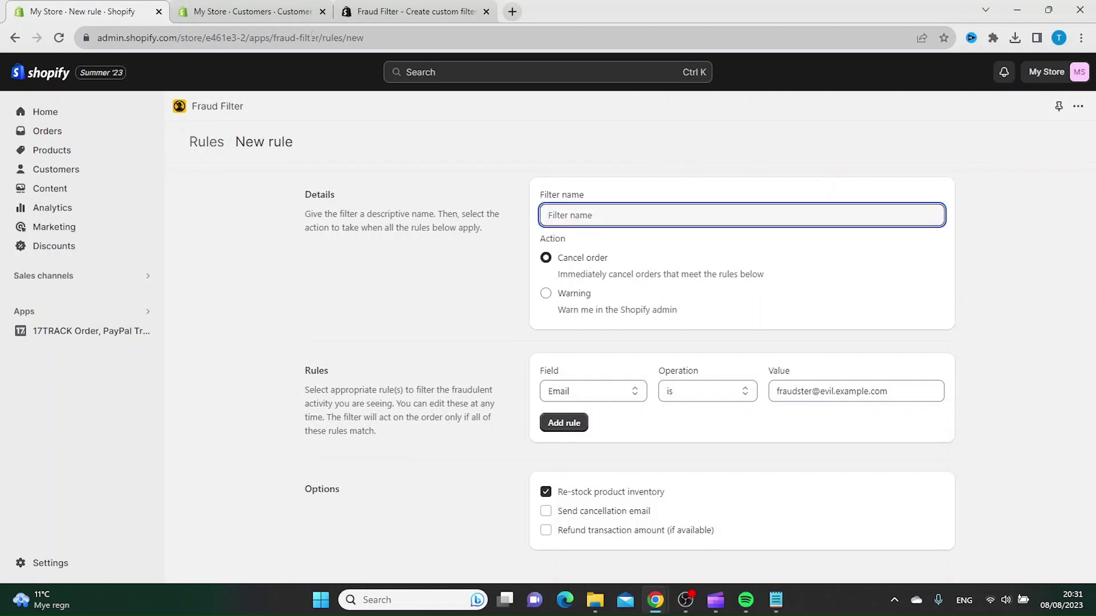
pyautogui.click(300, 13)
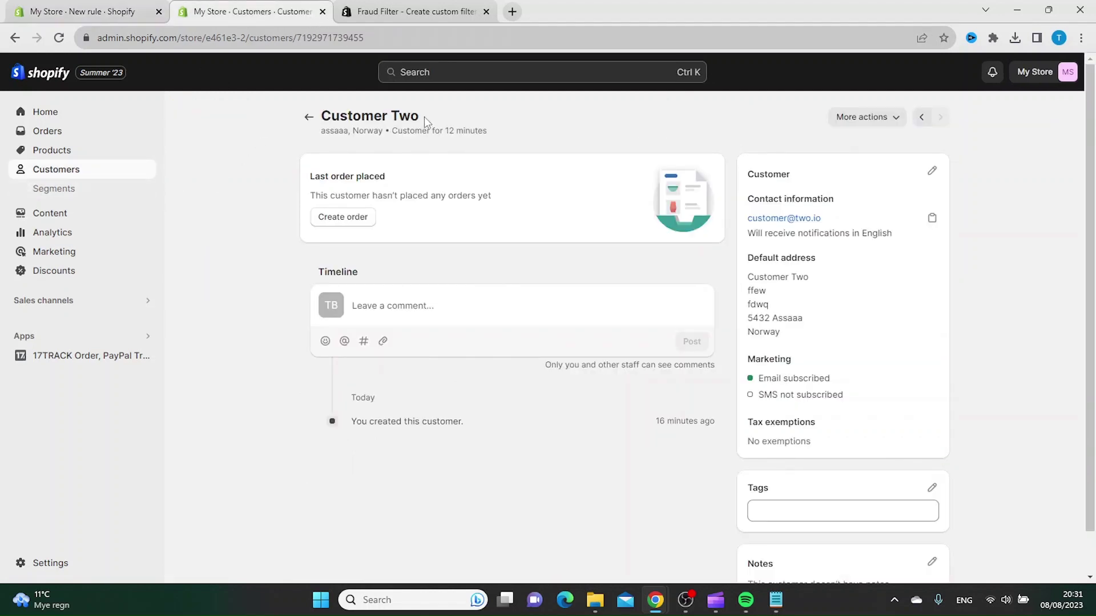
pyautogui.click(309, 116)
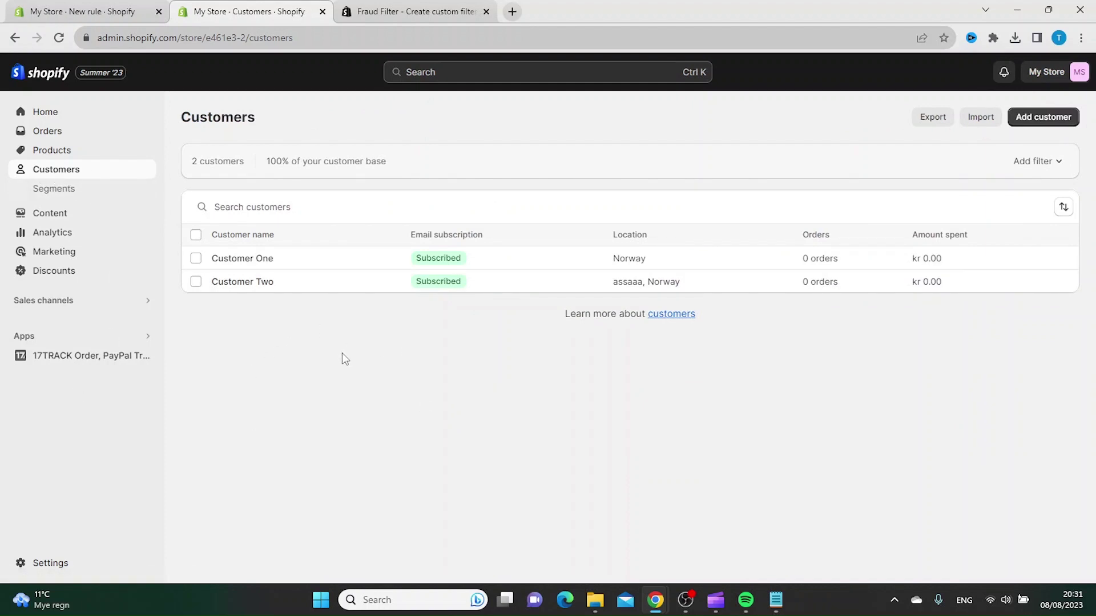
pyautogui.click(243, 283)
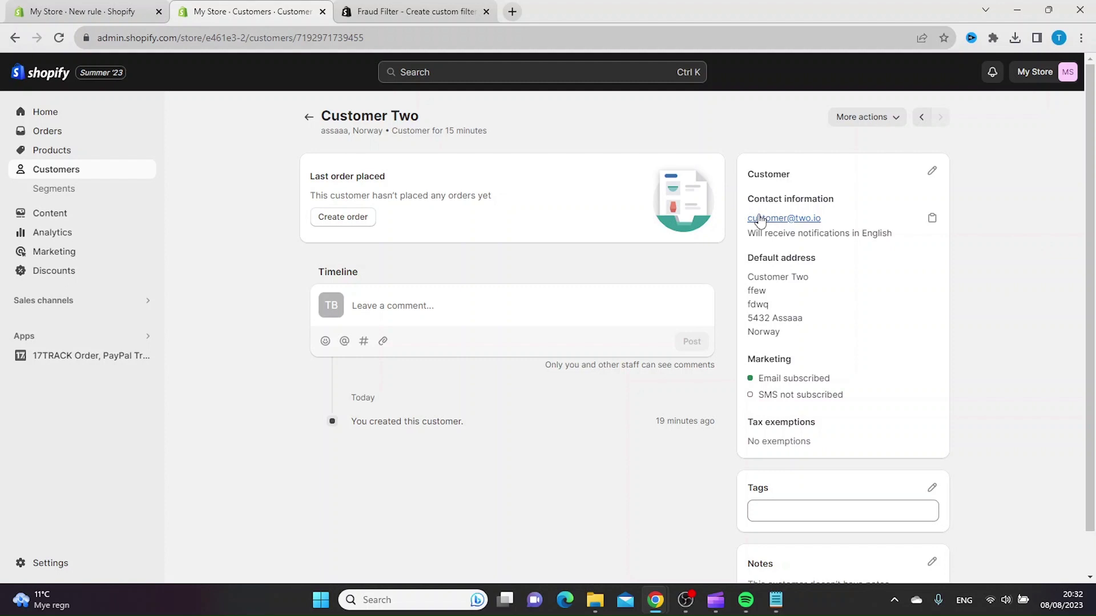
pyautogui.click(931, 218)
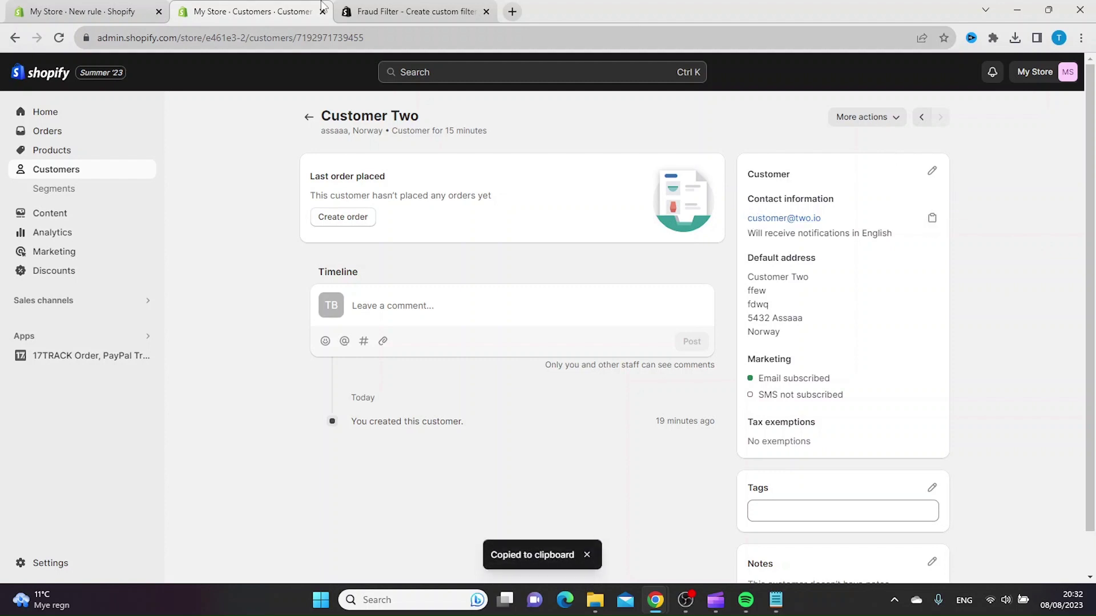
pyautogui.click(129, 9)
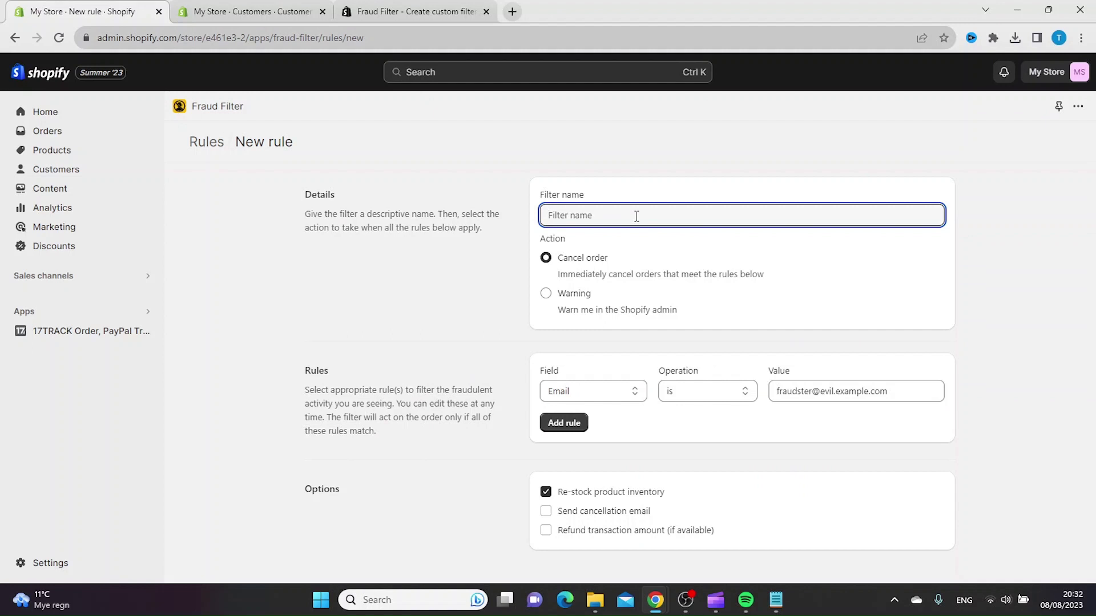
pyautogui.write('Block custom')
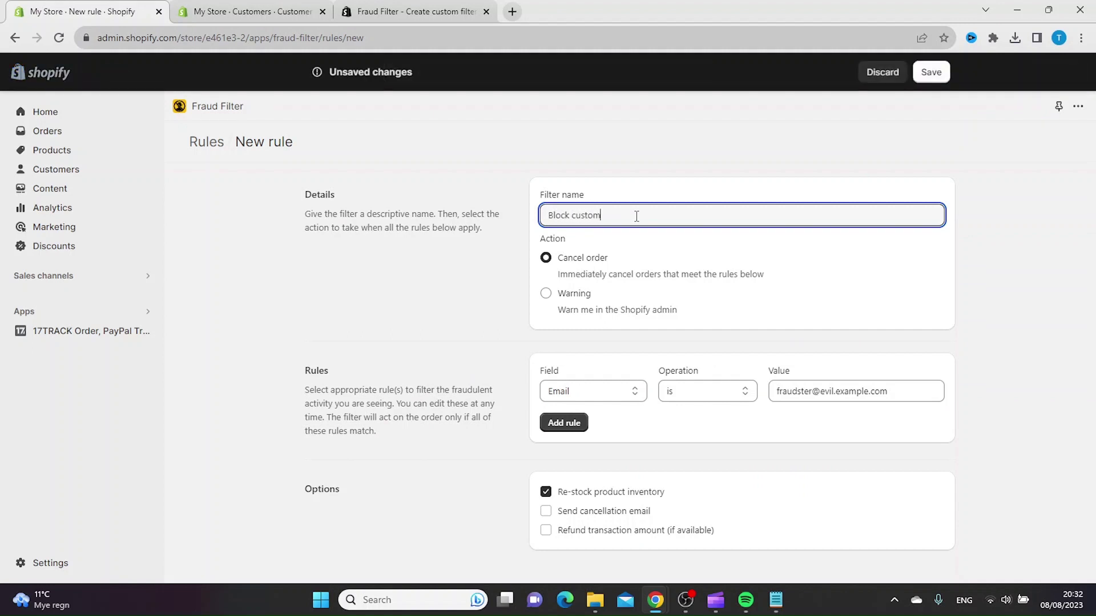
pyautogui.write('er')
pyautogui.press('Tab')
pyautogui.press('Tab')
pyautogui.press('Tab')
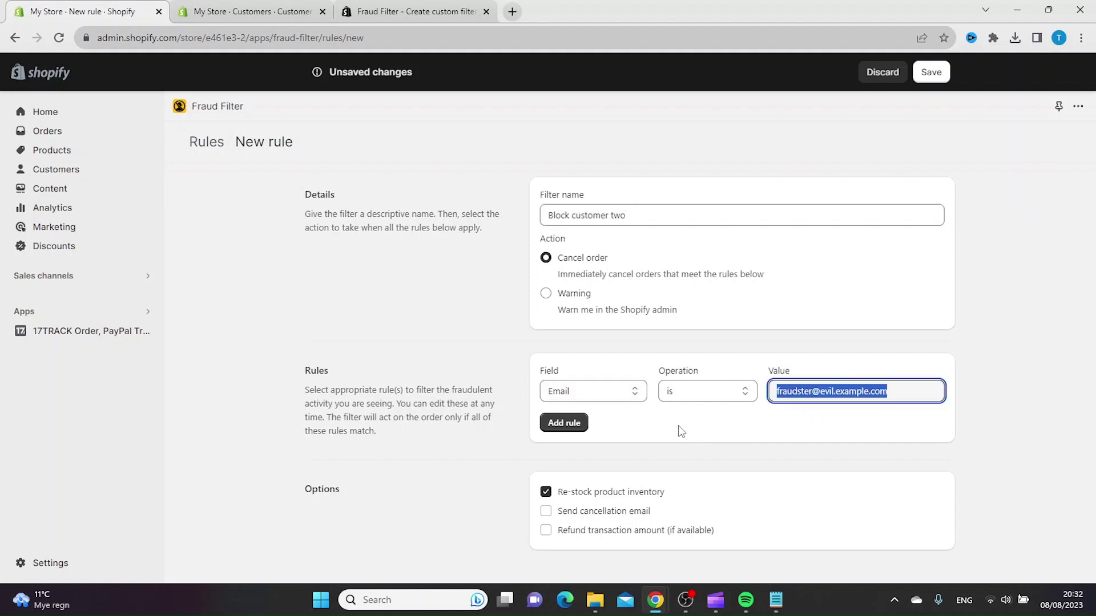
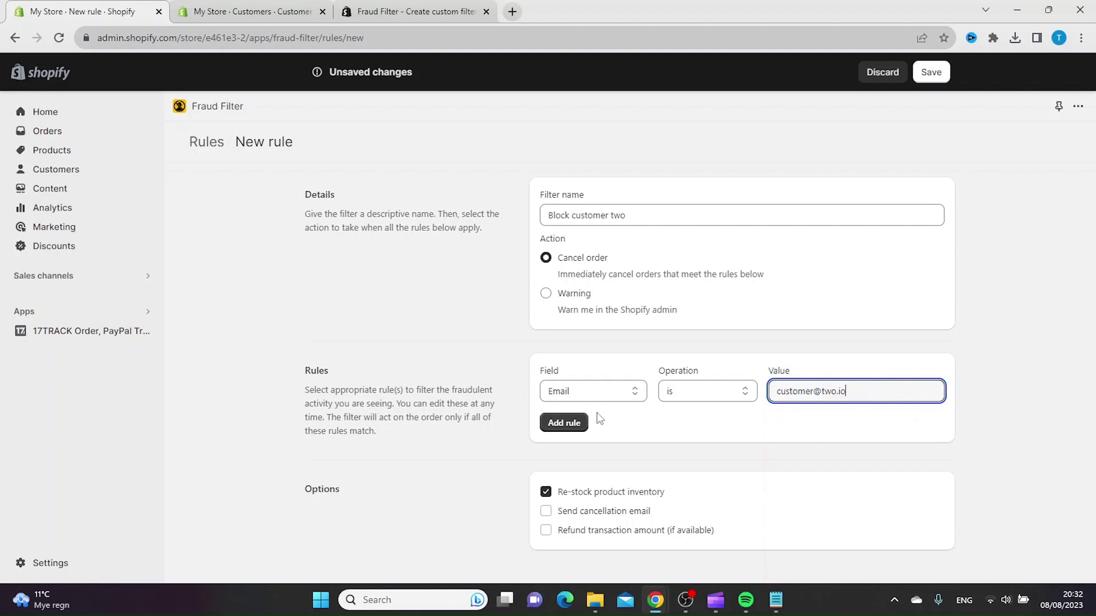
pyautogui.click(566, 424)
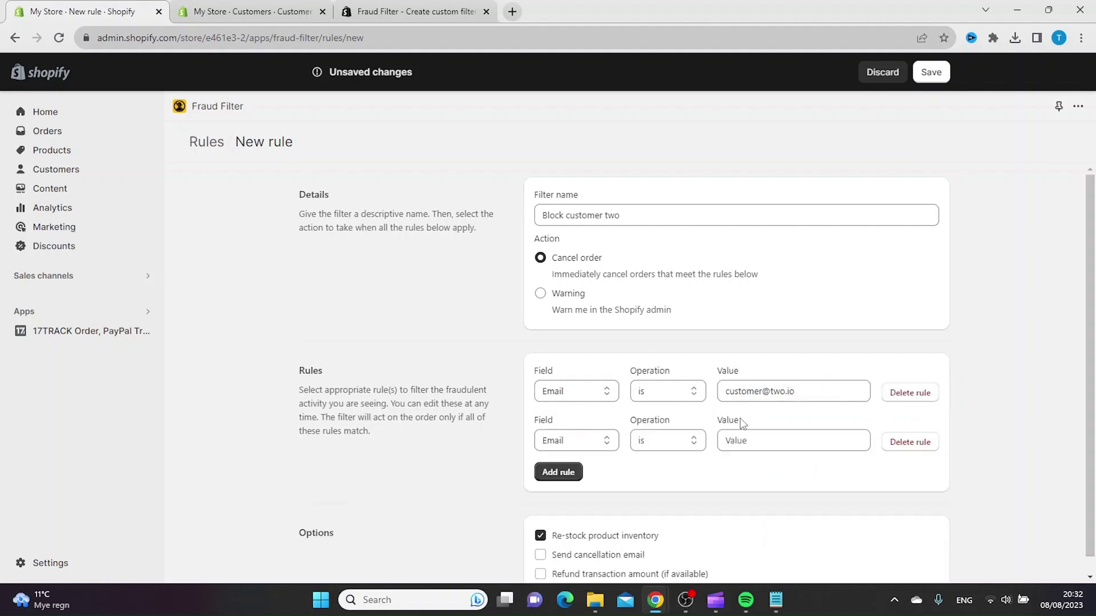
pyautogui.click(609, 445)
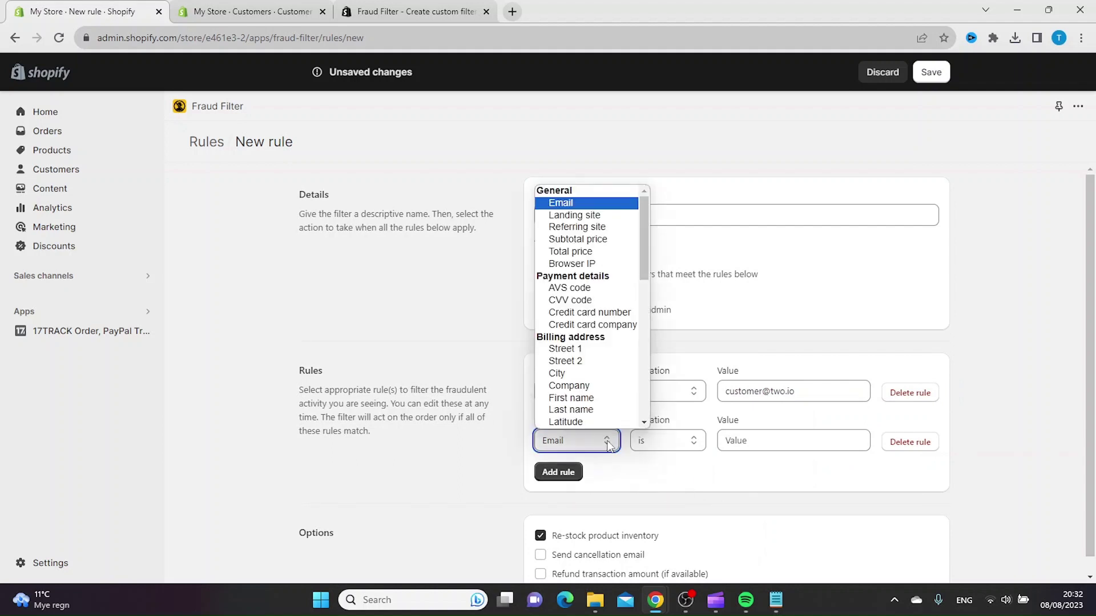
pyautogui.click(589, 313)
pyautogui.click(782, 443)
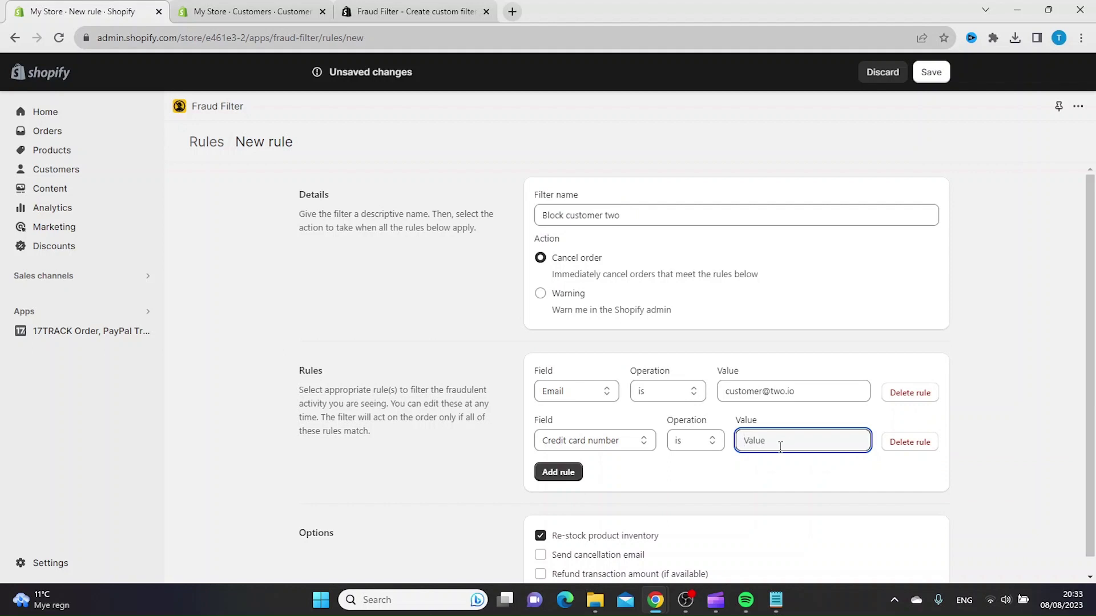
pyautogui.write('1111111111')
pyautogui.write('1111')
pyautogui.scroll(-1, 732, 495)
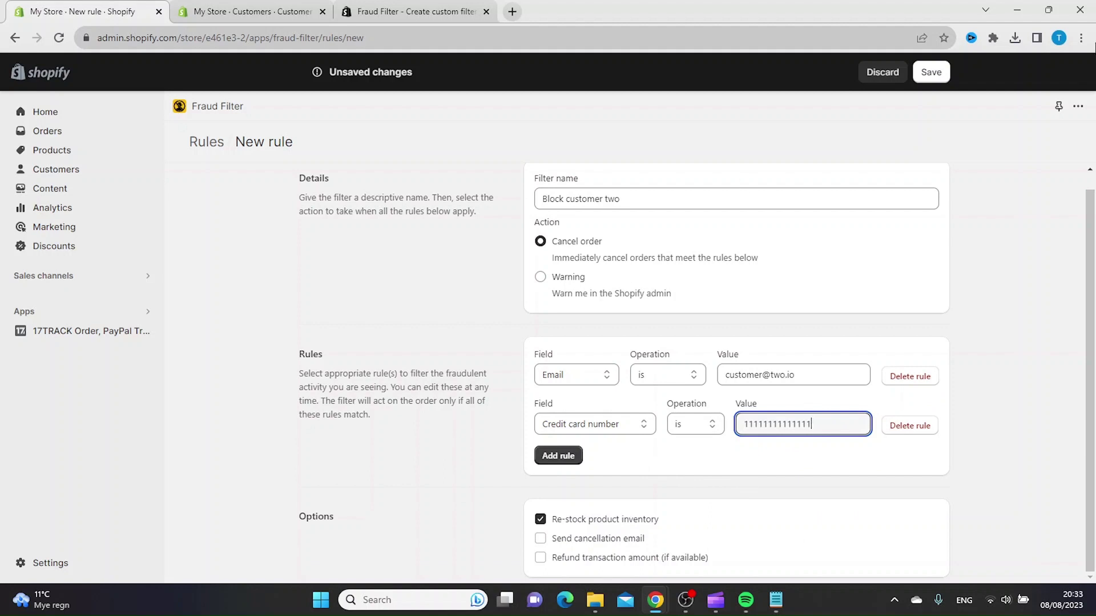
pyautogui.click(933, 74)
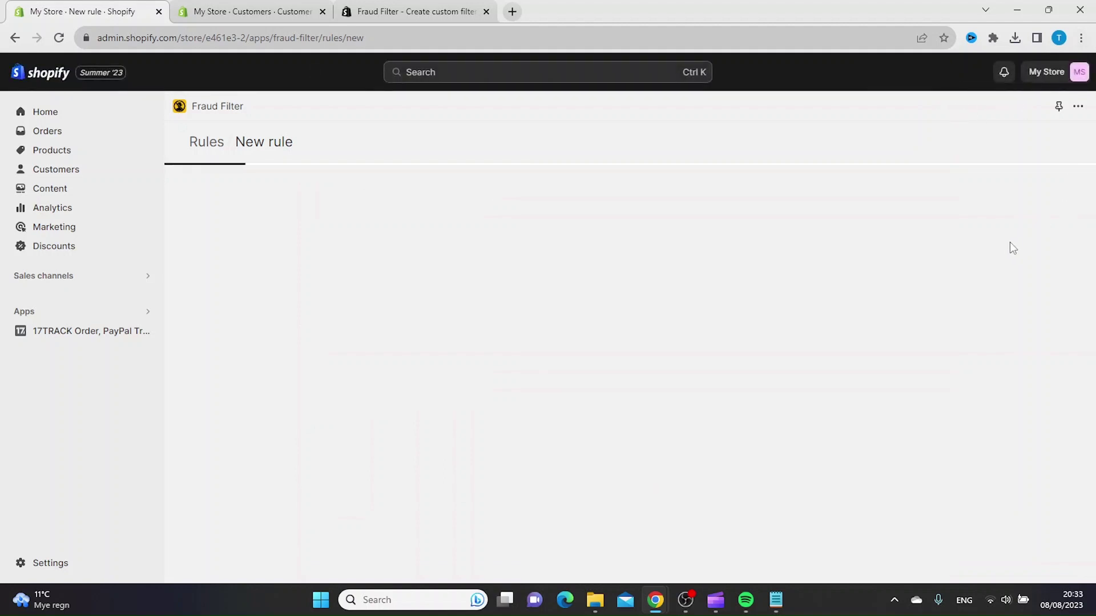